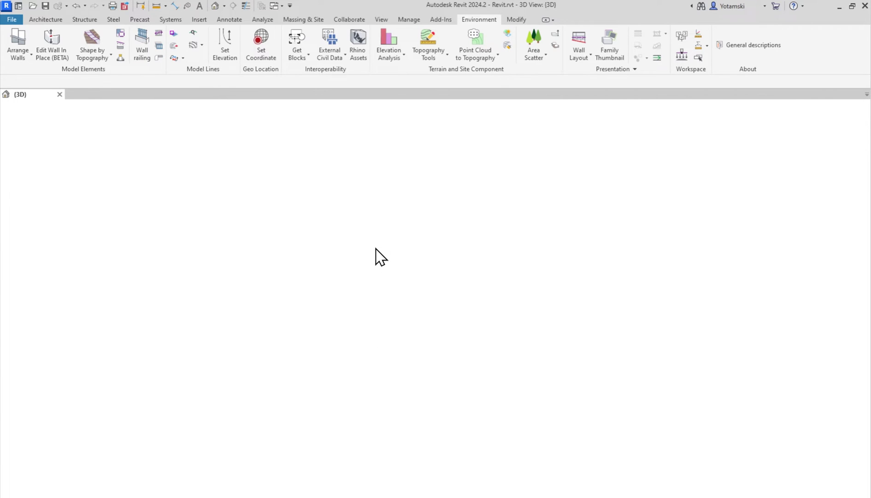
In Rhino Assets, add Rhino Model.3dm as the source Rhino file with units in Meters.
left_click(359, 48)
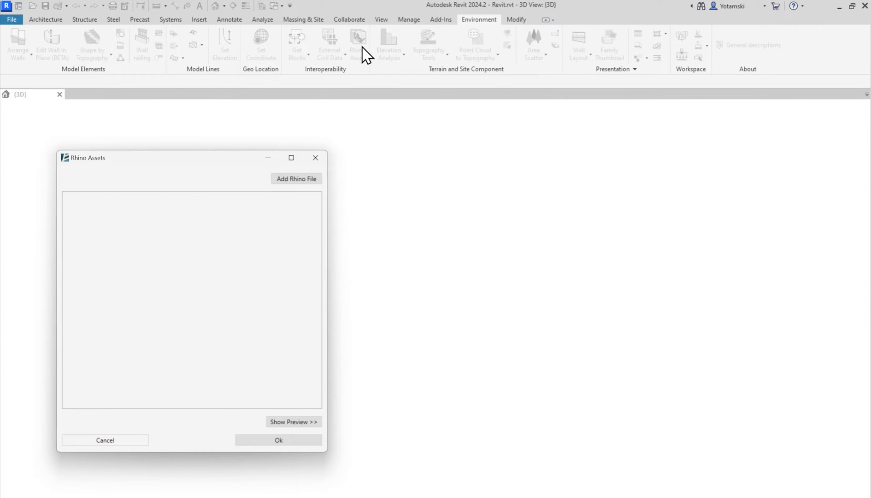
left_click(316, 180)
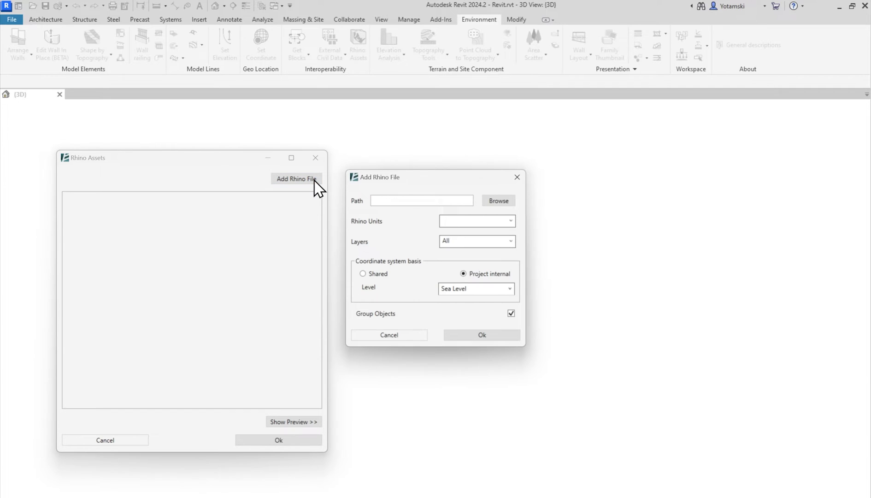
left_click(510, 203)
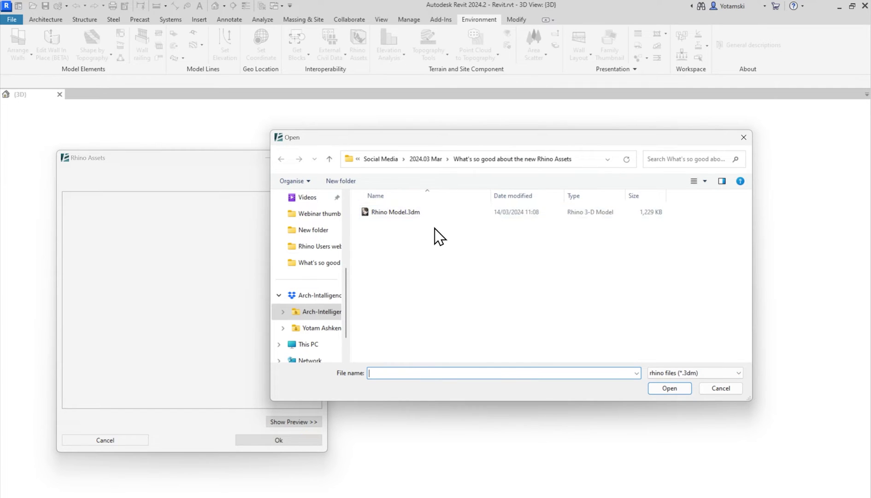
left_click(398, 215)
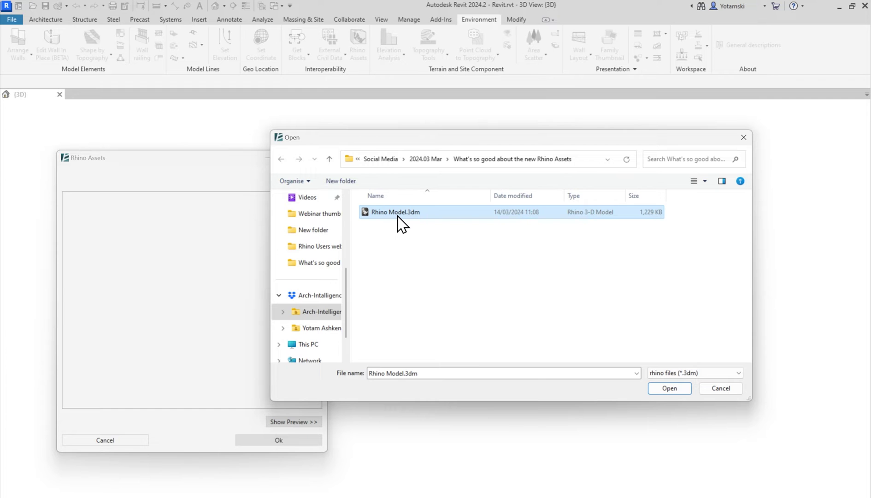
double_click(397, 216)
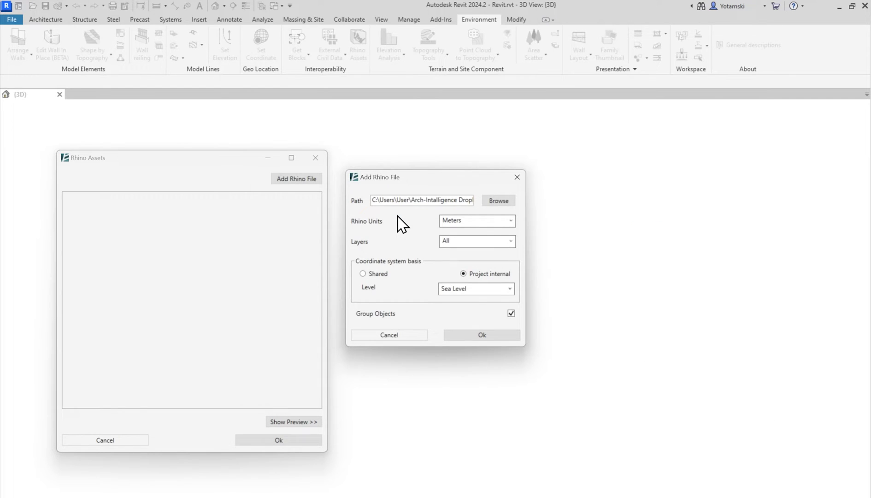
Load Rhino Model.3dm, expand its Topography layer and select the Brep inside.
left_click(483, 336)
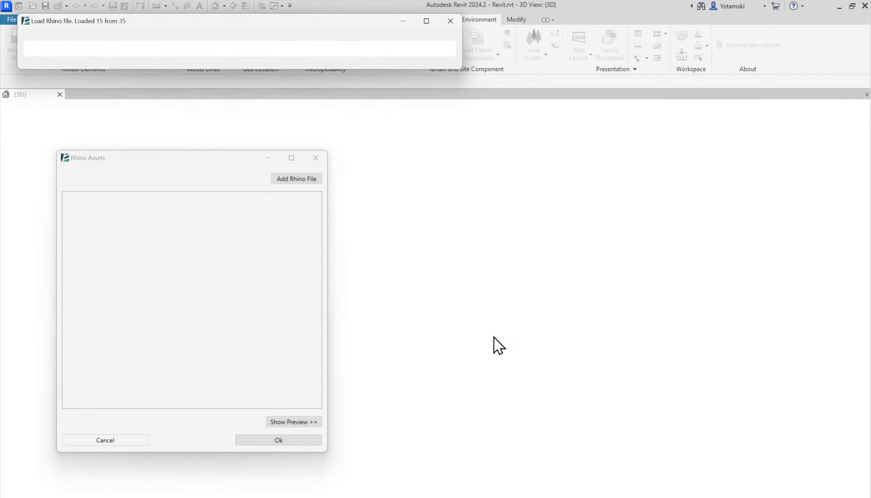
left_click(73, 200)
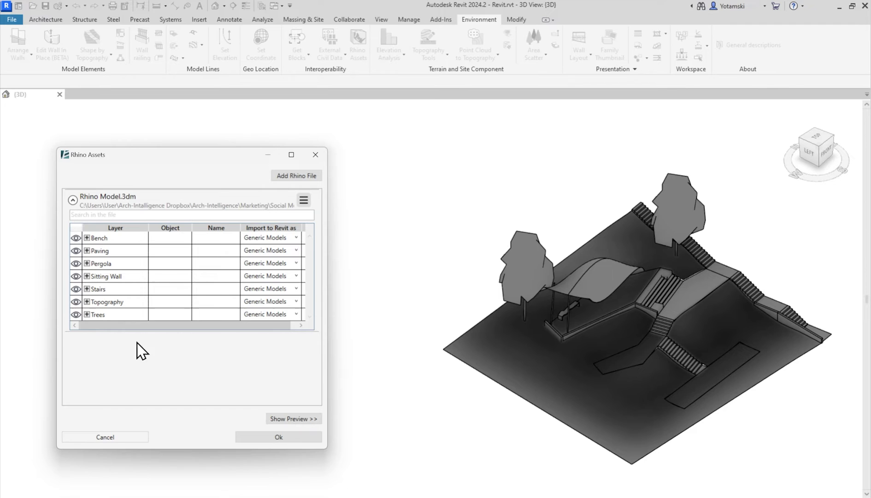
left_click(90, 306)
left_click(87, 303)
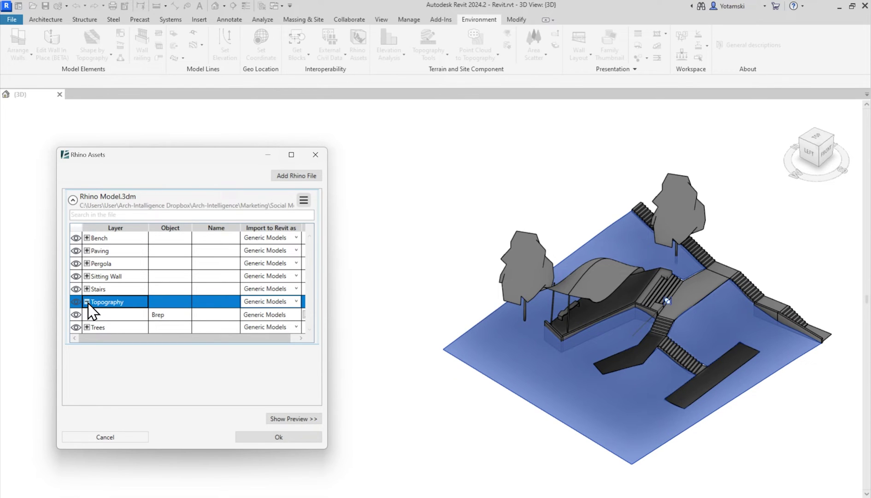
left_click(170, 318)
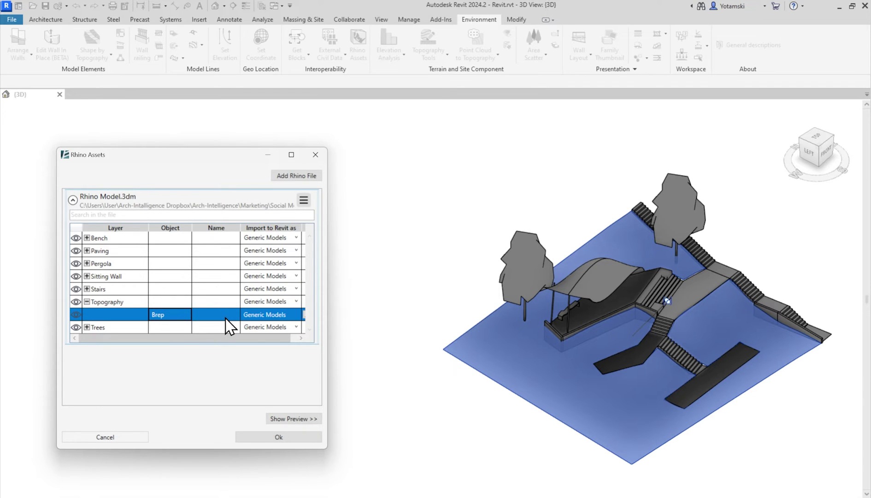
Import the Topography Brep as a Toposolid using the Toposolid 2 system family type.
left_click(300, 315)
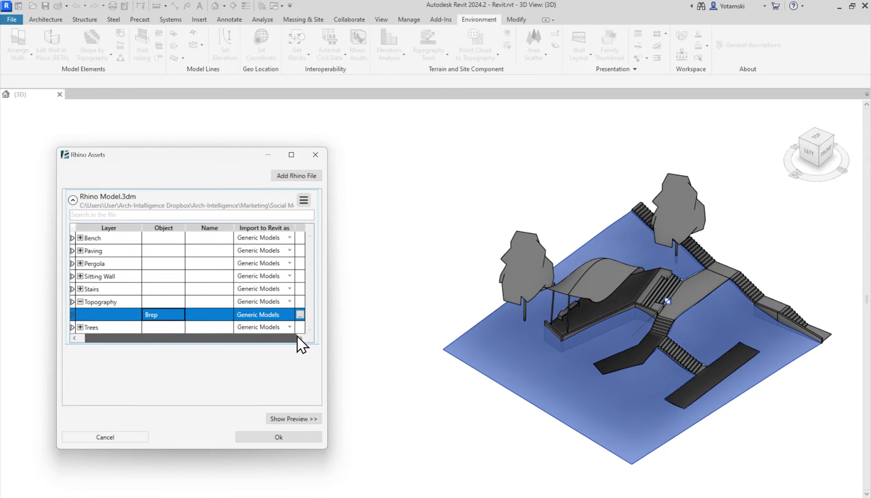
left_click(300, 314)
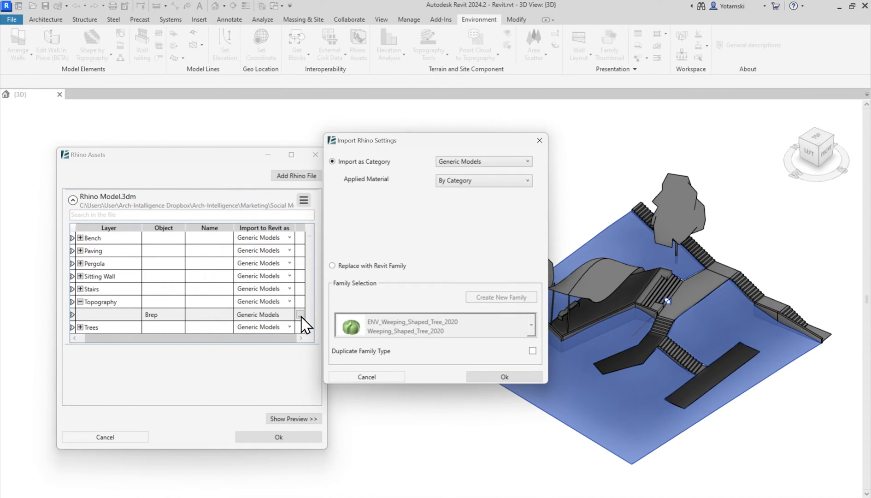
left_click_drag(409, 155, 427, 163)
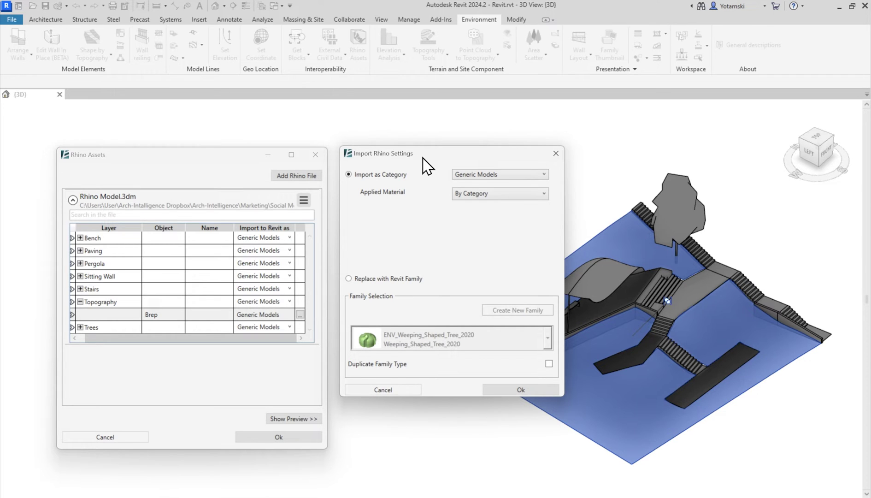
left_click(542, 175)
left_click_drag(547, 273, 543, 334)
left_click(485, 323)
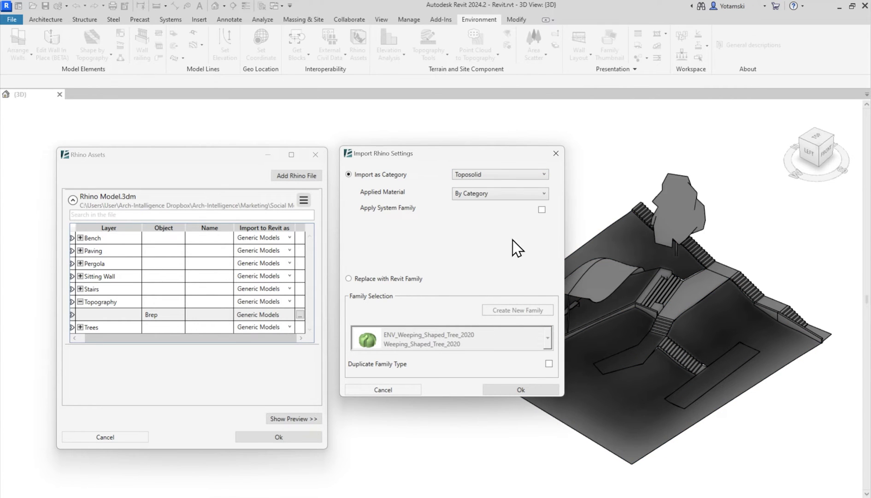
left_click(542, 210)
left_click(545, 194)
scroll(553, 243, "down", 5)
left_click(486, 355)
Confirm the toposolid settings, then select all nine Breps in the Paving layer.
left_click(515, 391)
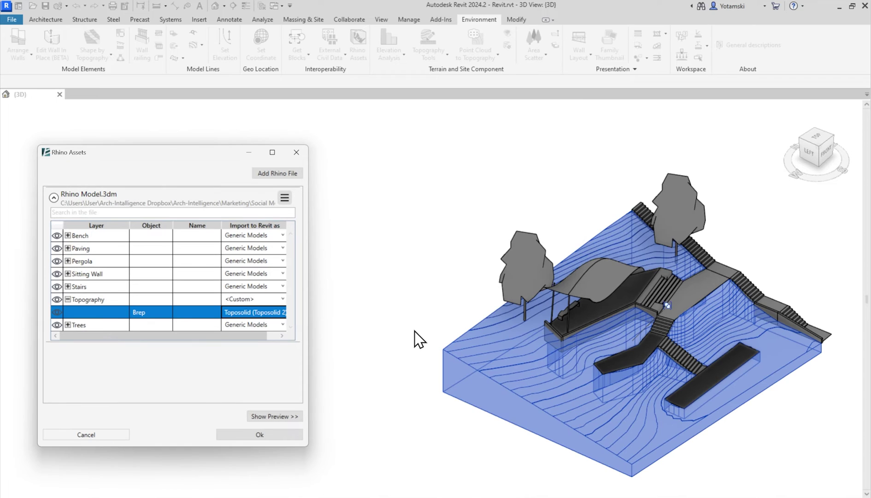
left_click(67, 300)
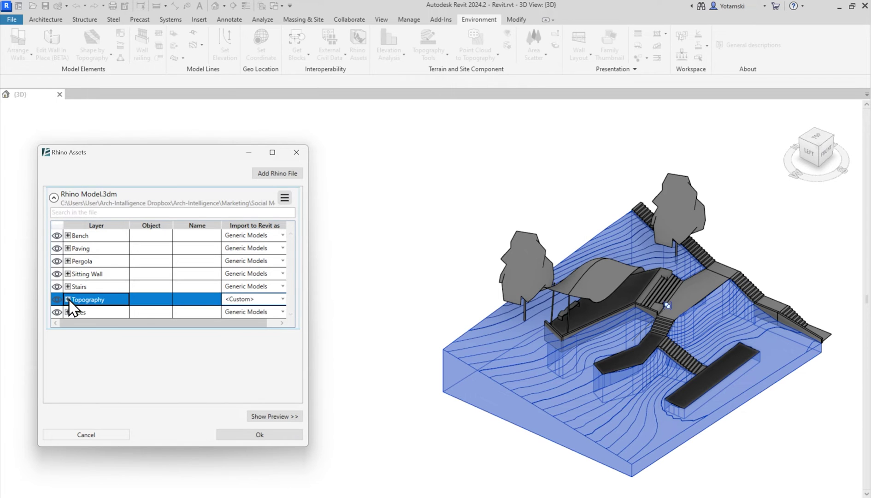
left_click(67, 248)
left_click(157, 262)
left_click(203, 363, "shift")
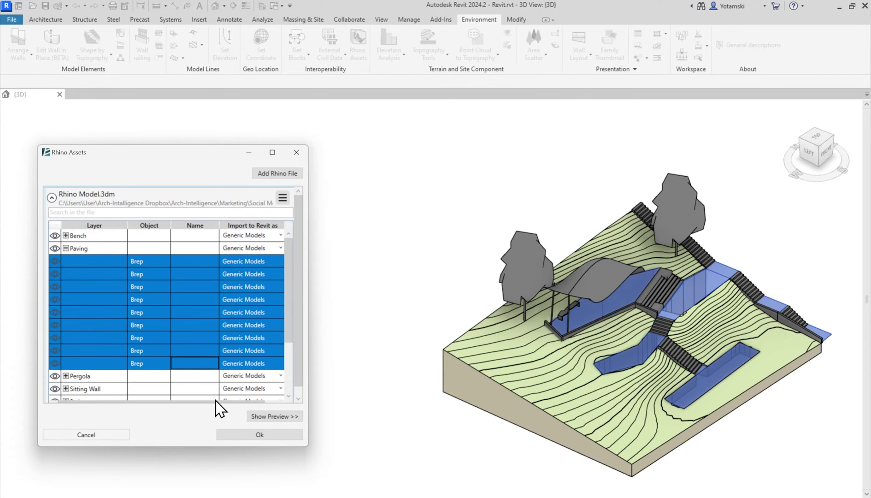
Set the nine Paving Breps to import as Floors of type Stone Paving Type 1.
left_click(278, 363)
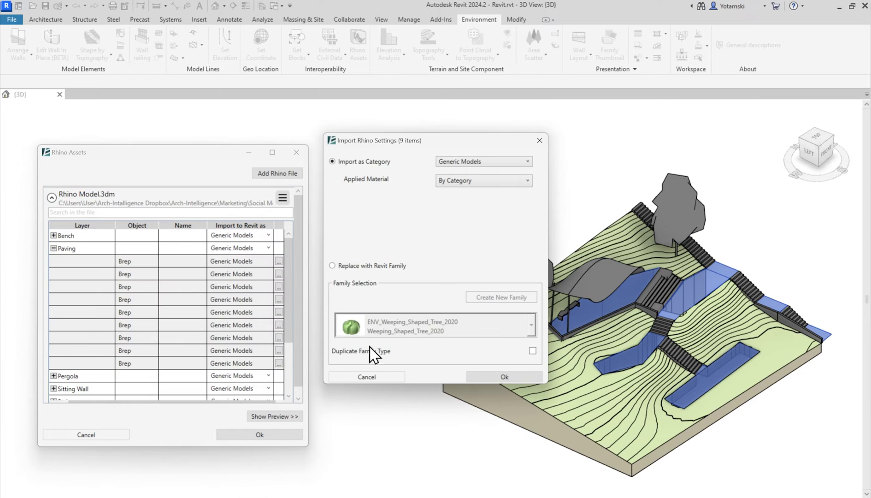
left_click(528, 161)
scroll(528, 258, "up", 3)
left_click(489, 219)
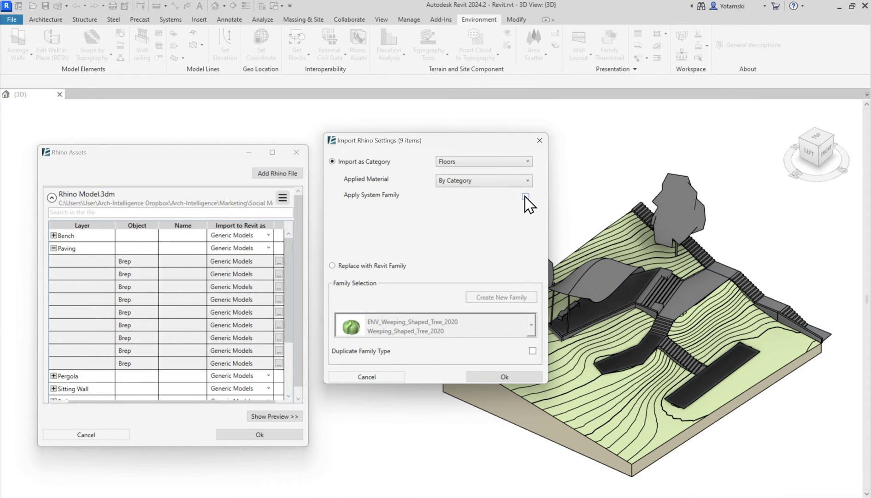
left_click(529, 180)
left_click(505, 255)
left_click(502, 377)
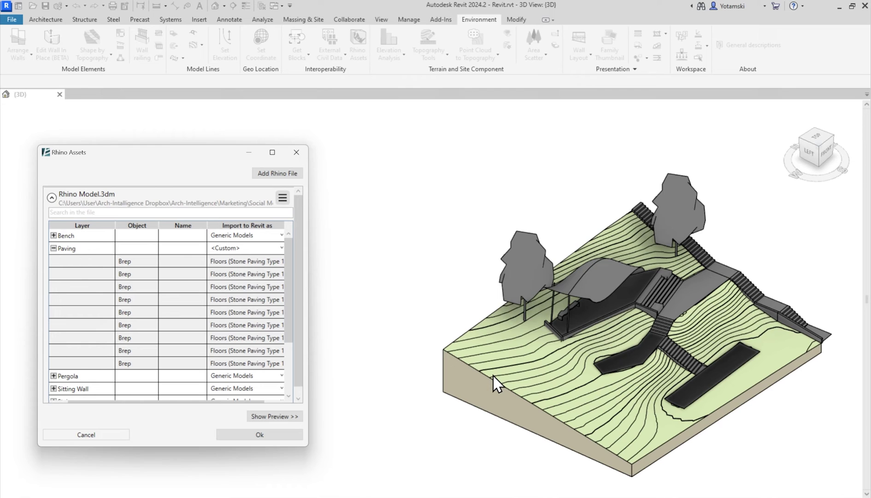
left_click(289, 433)
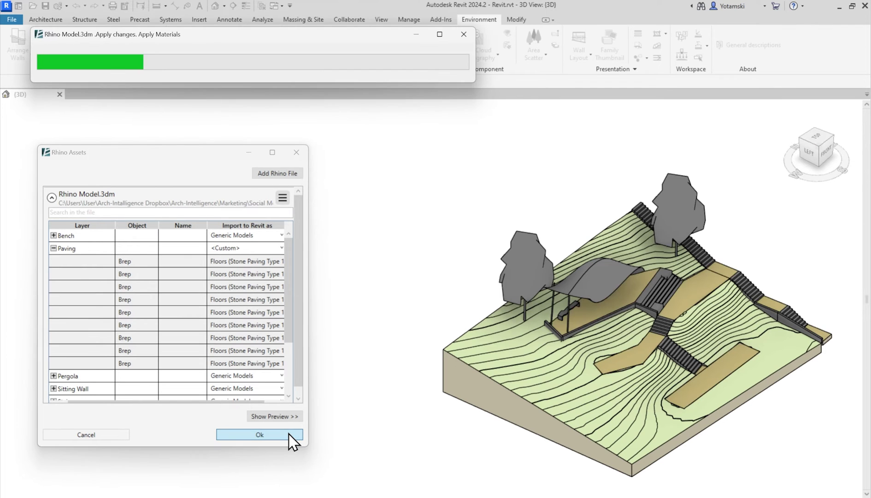
left_click(463, 374)
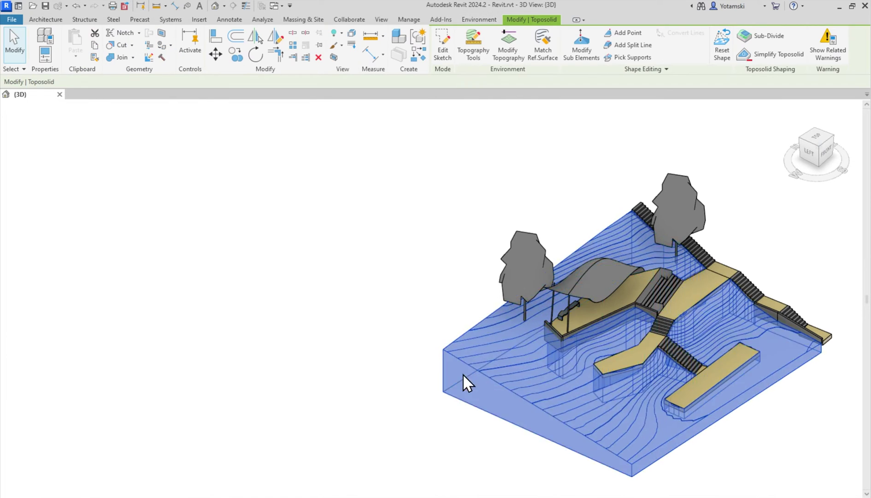
left_click(468, 56)
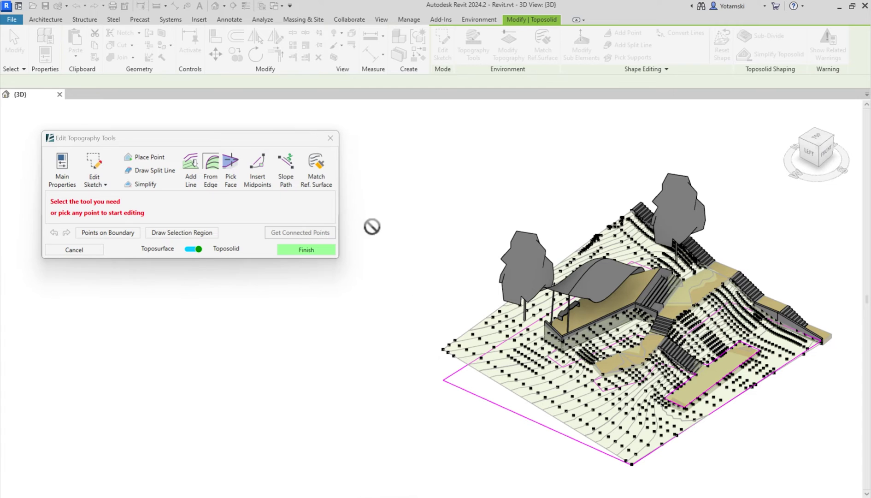
left_click(330, 138)
left_click(725, 380)
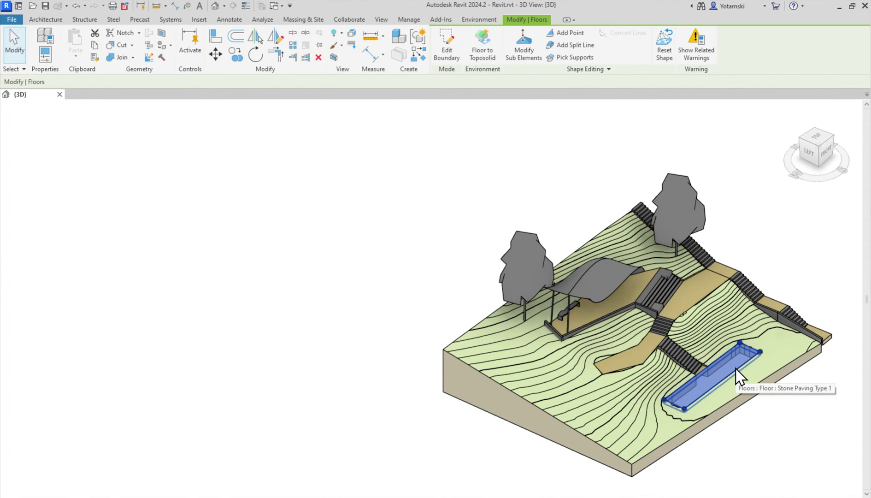
left_click(537, 53)
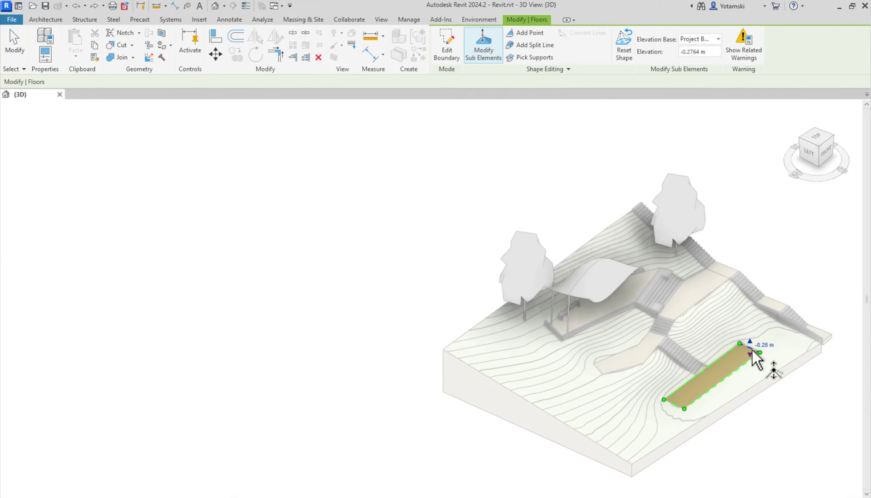
left_click_drag(750, 348, 807, 275)
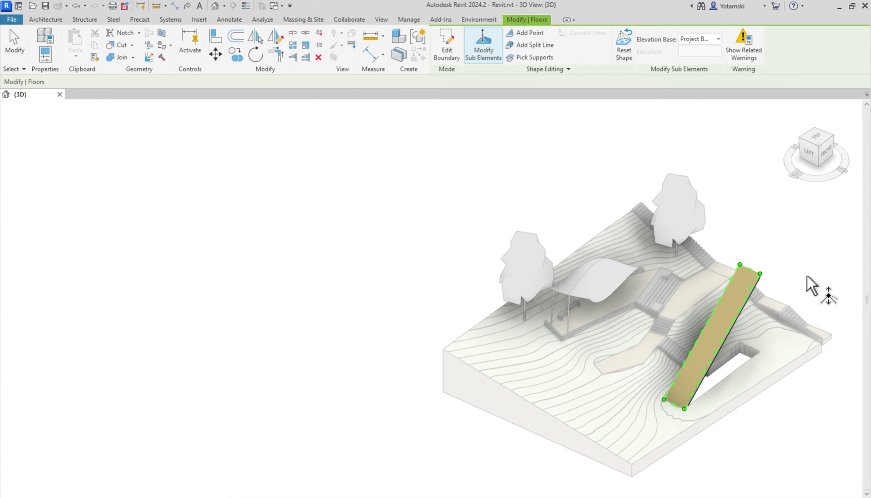
key("Escape")
key("ctrl+z")
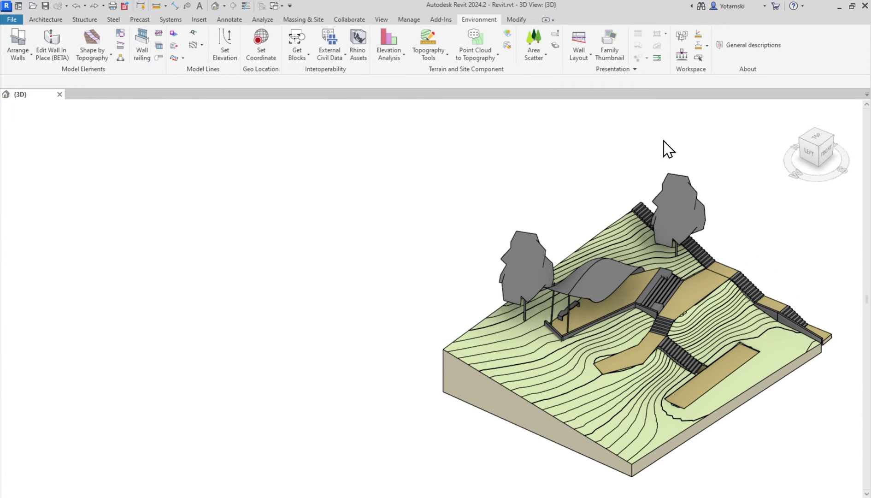
Reopen Rhino Assets and select the seven Breps in the Sitting Wall layer.
left_click(364, 58)
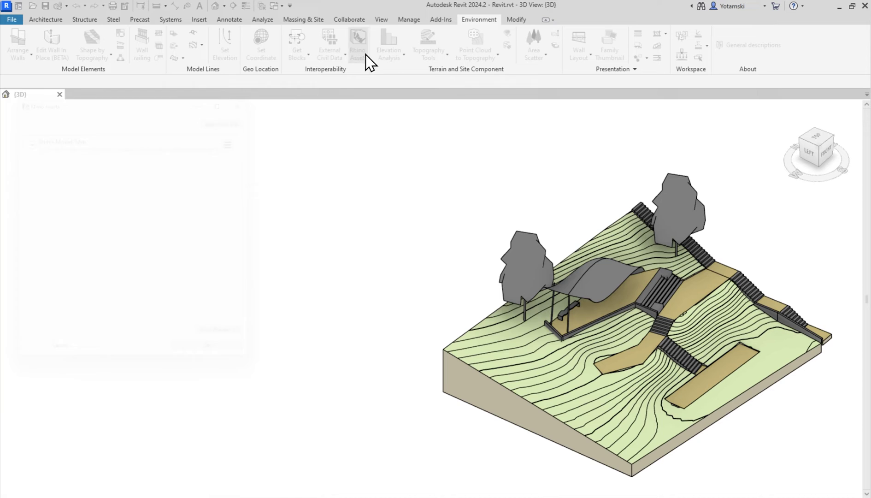
left_click(78, 201)
left_click(102, 272)
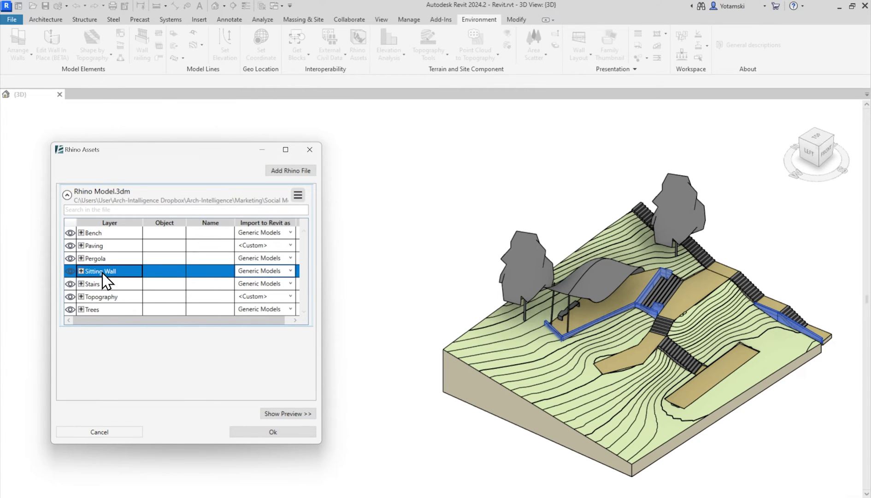
left_click(79, 271)
left_click(149, 361)
left_click(157, 284, "shift")
Import the Sitting Wall Breps as Walls with the Paving stones small material.
left_click(293, 361)
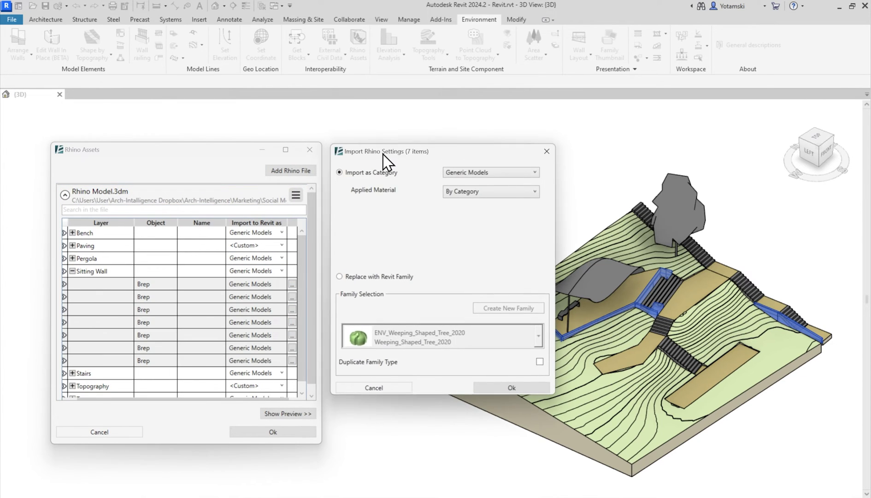
left_click(537, 173)
scroll(537, 286, "down", 5)
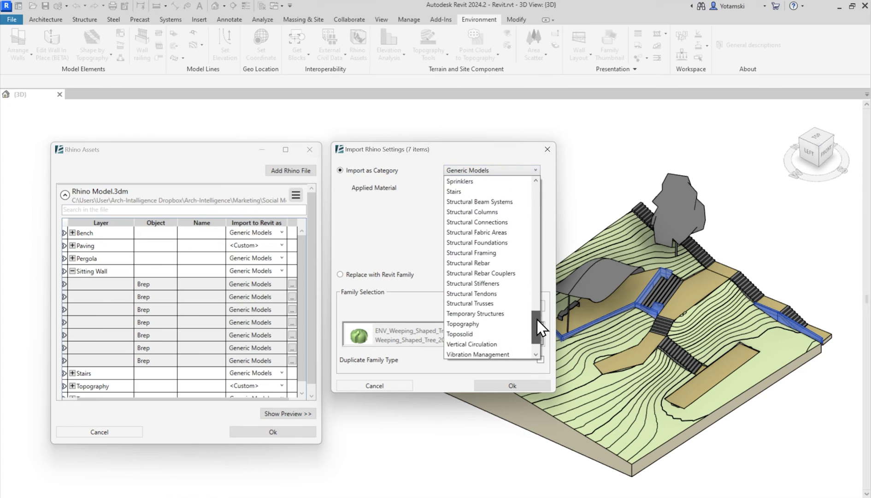
left_click(474, 336)
left_click(535, 190)
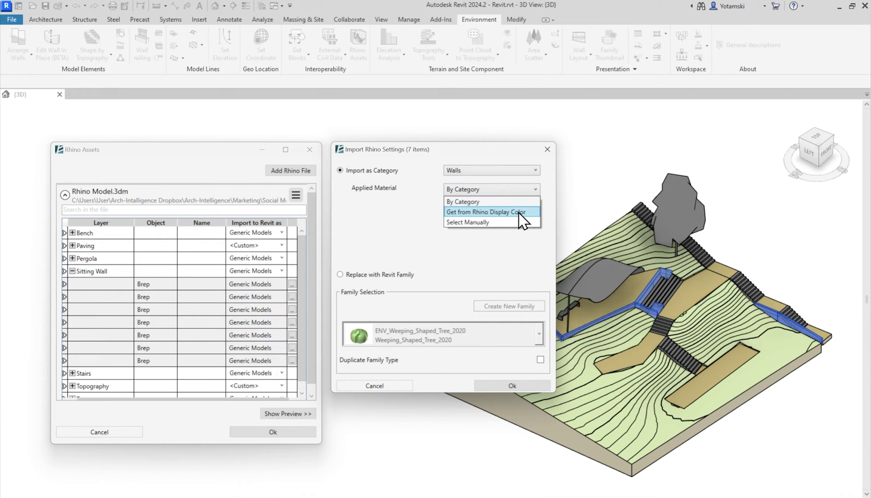
left_click(500, 223)
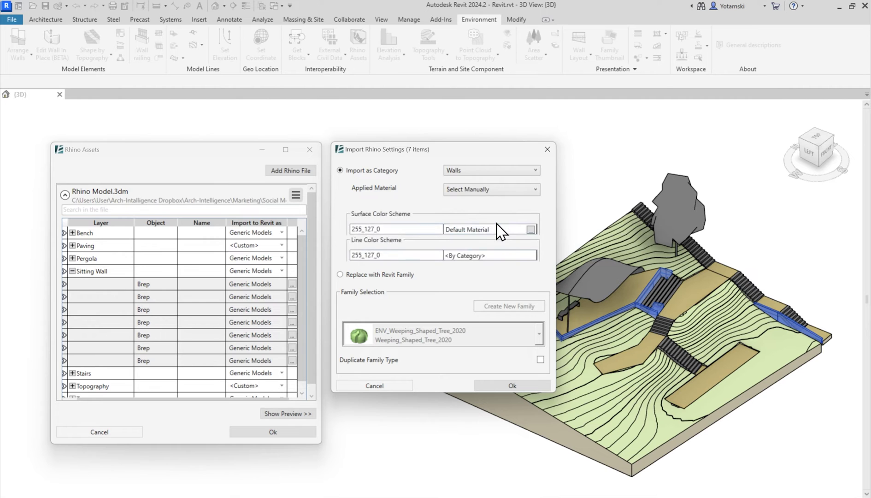
left_click(530, 231)
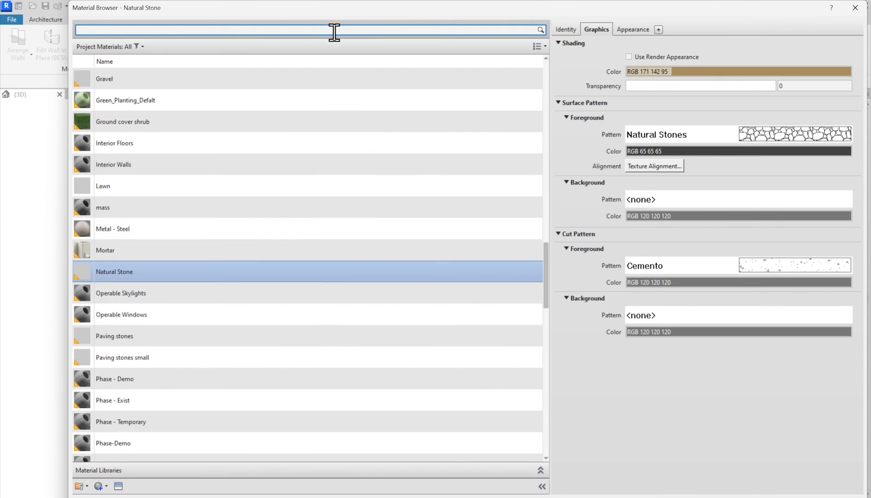
left_click(334, 30)
type("stone")
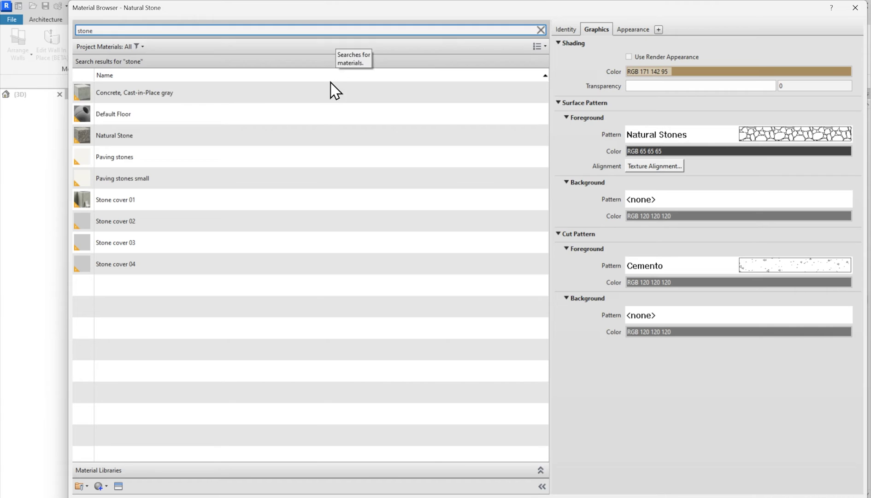
left_click(153, 182)
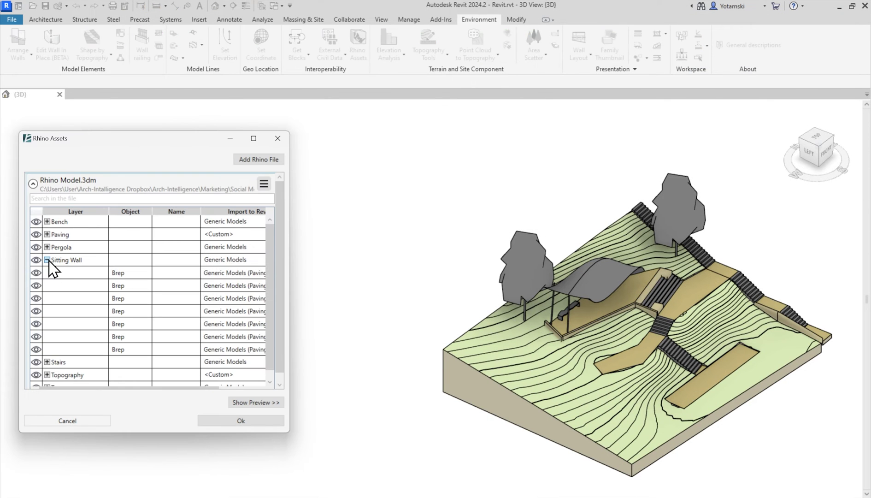
left_click(50, 260)
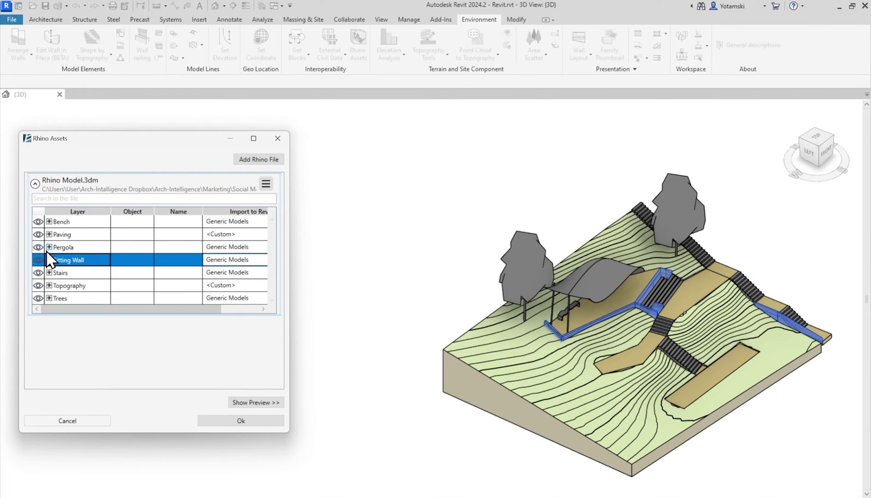
Select the eight Stairs Breps and set their import category and a manually chosen material.
left_click(49, 272)
left_click_drag(223, 293, 180, 396)
left_click(235, 324)
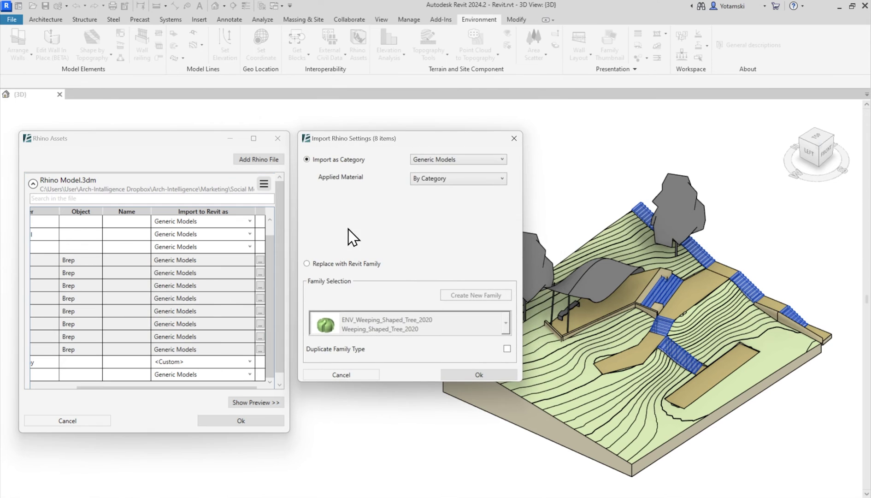
left_click(458, 159)
left_click(496, 247)
left_click(502, 178)
left_click(461, 203)
left_click(498, 218)
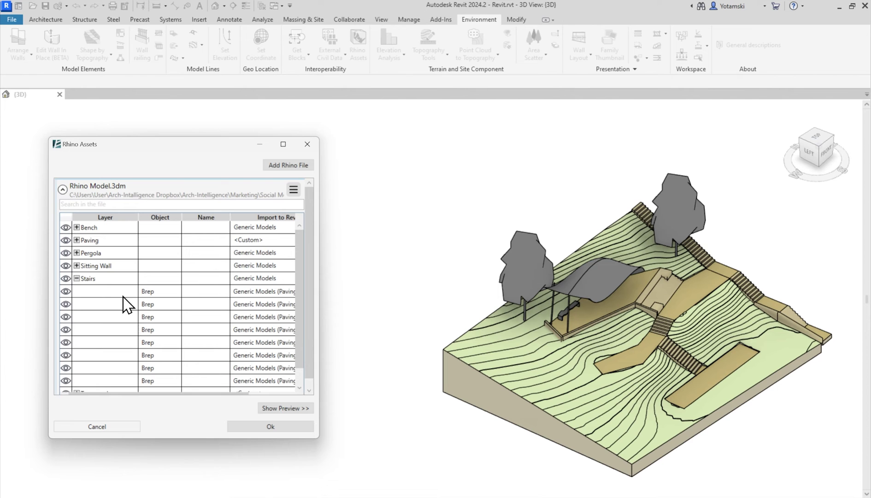
left_click(79, 279)
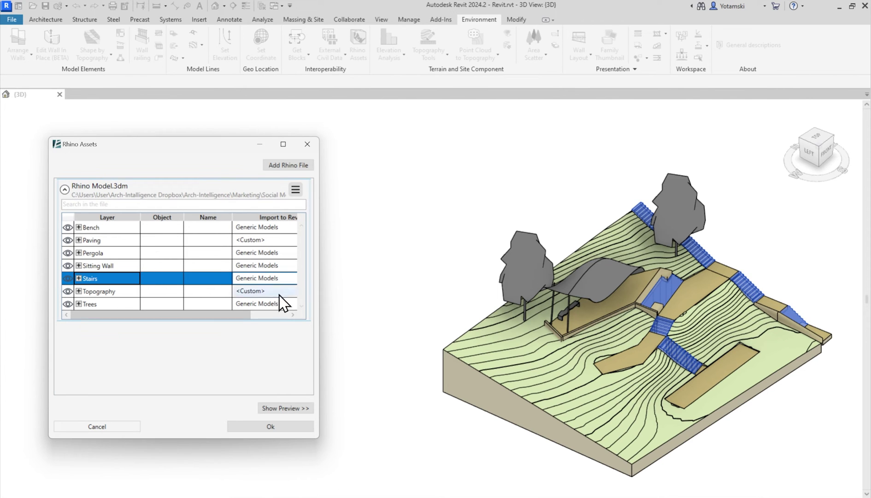
Replace the Trees layer's Tree_1 block with the ENV_Oval_Shaped_Tree_2020 Revit family.
left_click(79, 304)
left_click(247, 318)
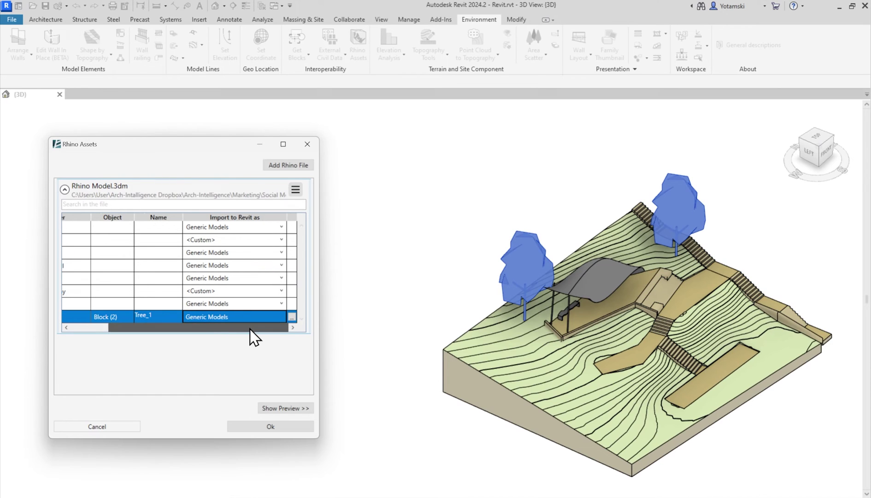
left_click(292, 317)
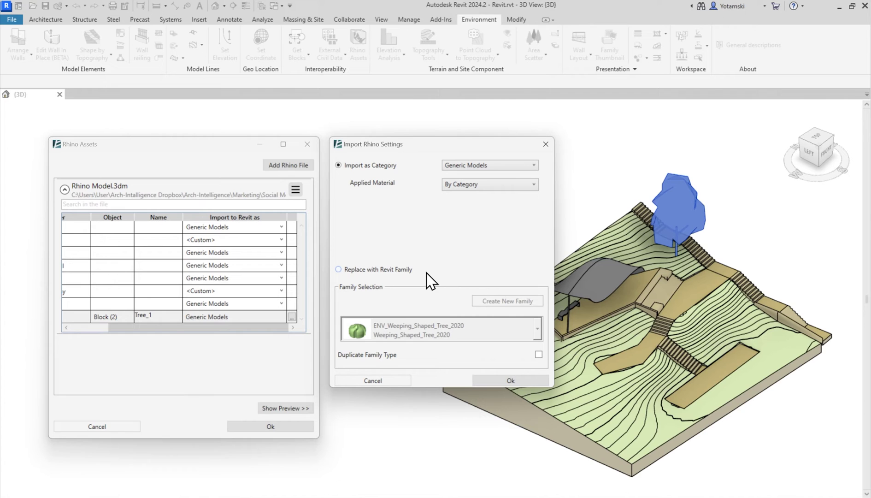
left_click(355, 272)
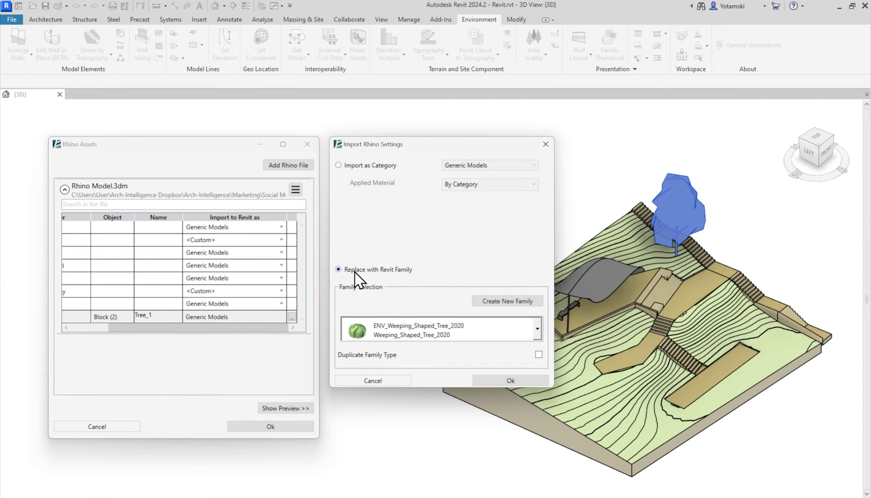
left_click(536, 330)
scroll(456, 422, "up", 5)
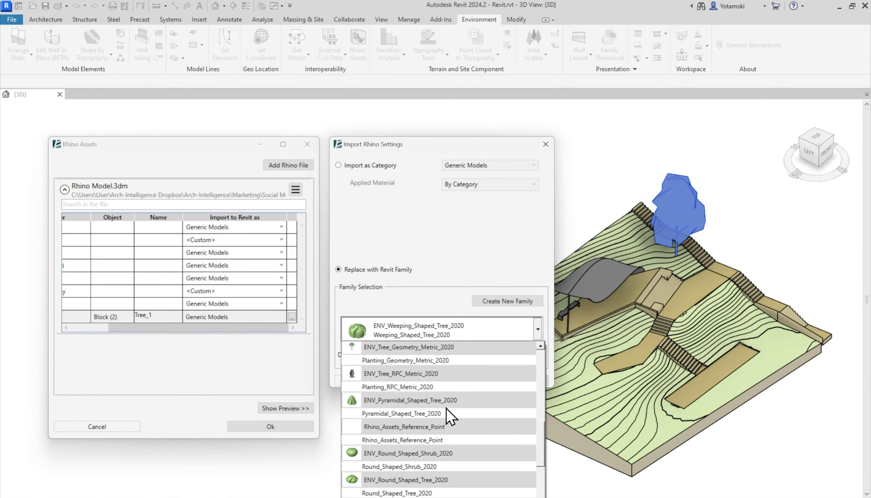
scroll(449, 415, "up", 3)
left_click(420, 385)
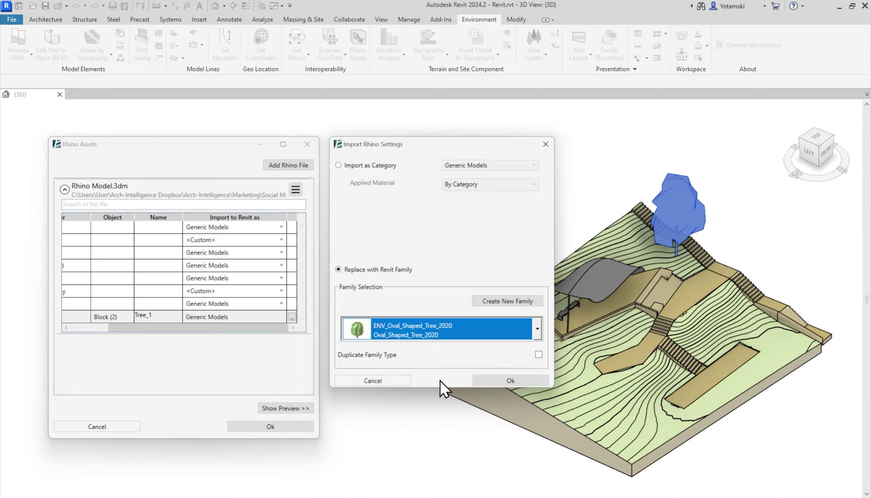
left_click(494, 380)
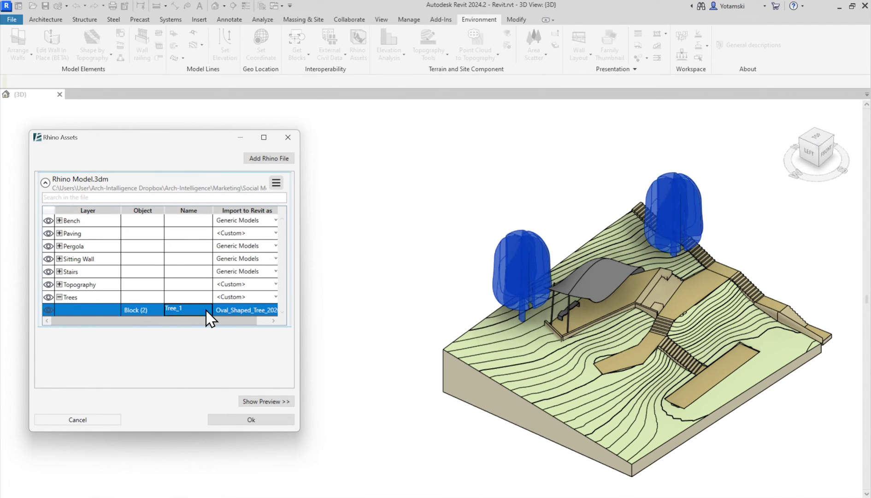
left_click(120, 341)
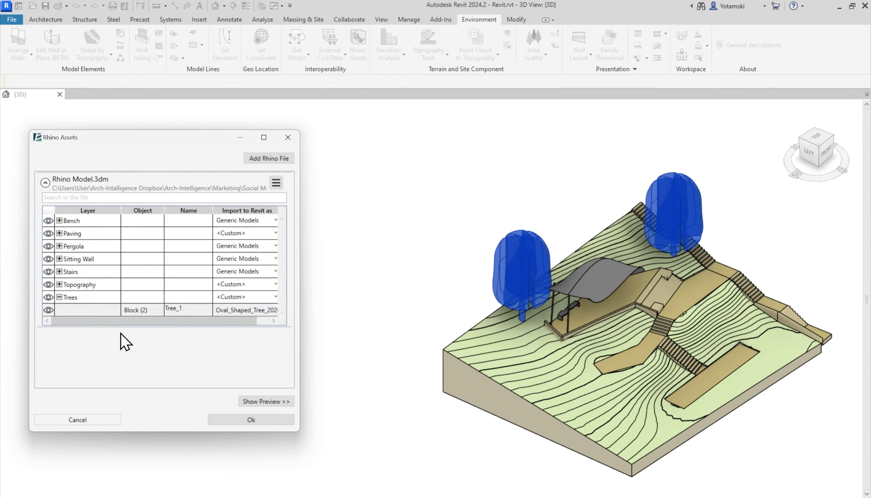
Collapse Trees, expand the Bench layer and open its Brep's import settings.
left_click(60, 297)
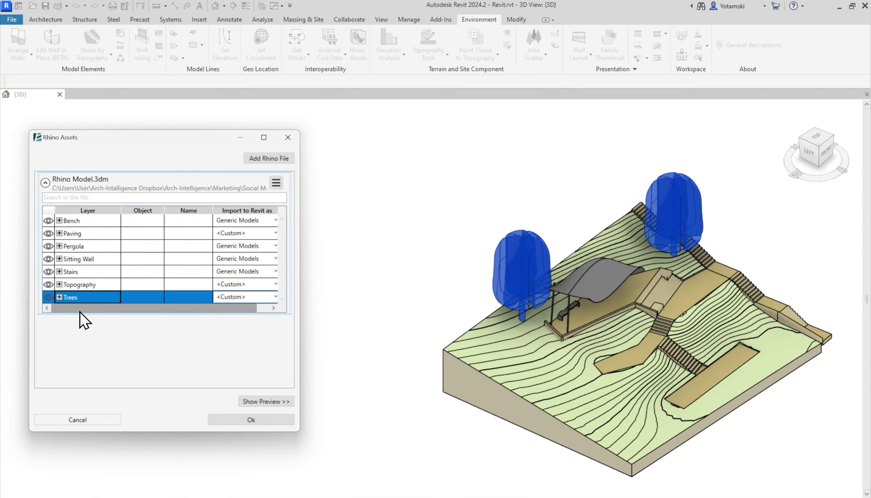
left_click(59, 220)
left_click(130, 236)
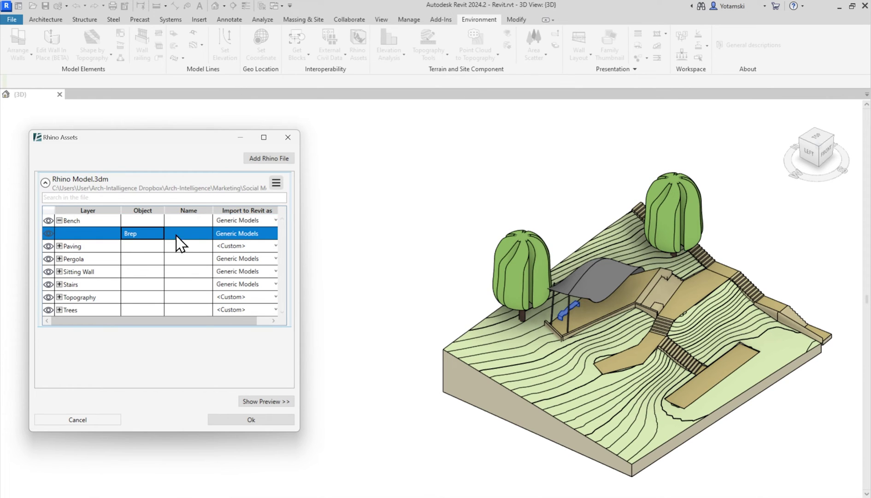
left_click(272, 233)
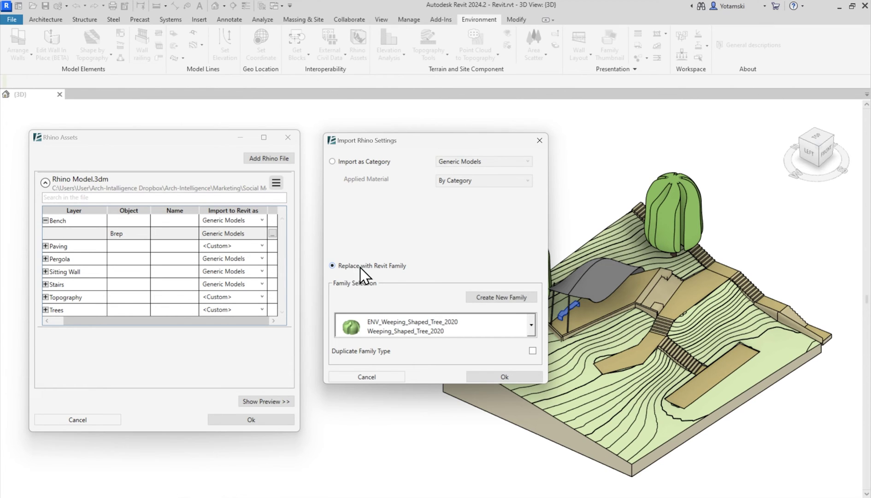
Create a new Furniture family 'Bench From Rhino' from the bench with Natural Stone material.
left_click(519, 299)
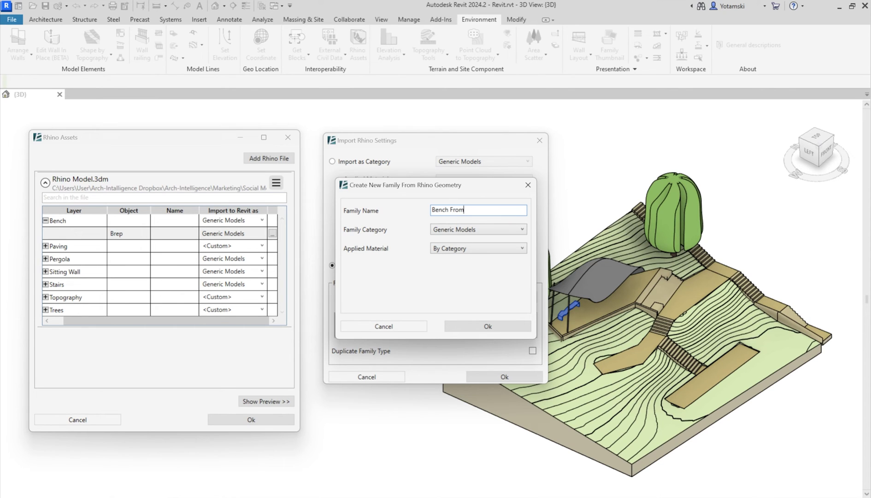
left_click(521, 229)
left_click(456, 248)
left_click(477, 248)
left_click(437, 281)
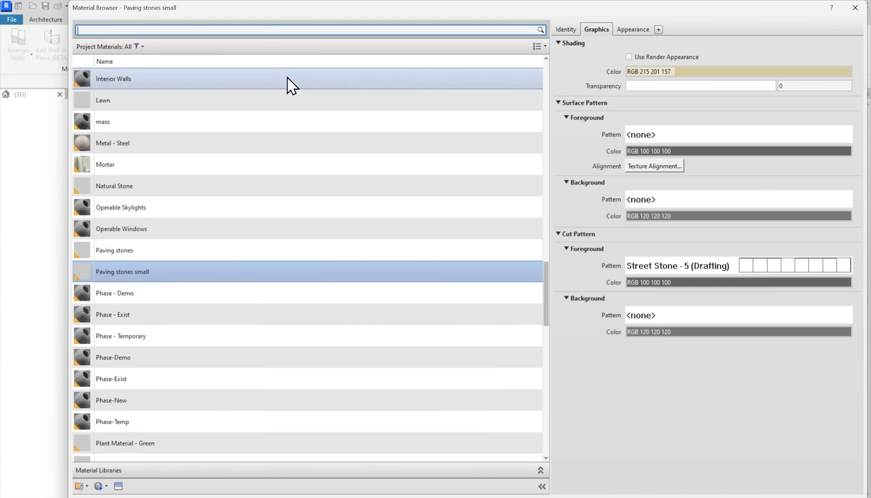
left_click(258, 28)
type("stone")
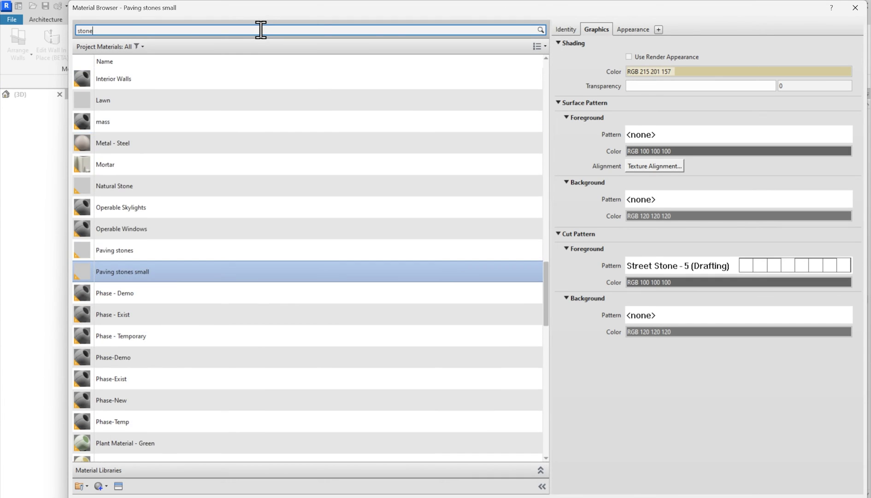
left_click(152, 135)
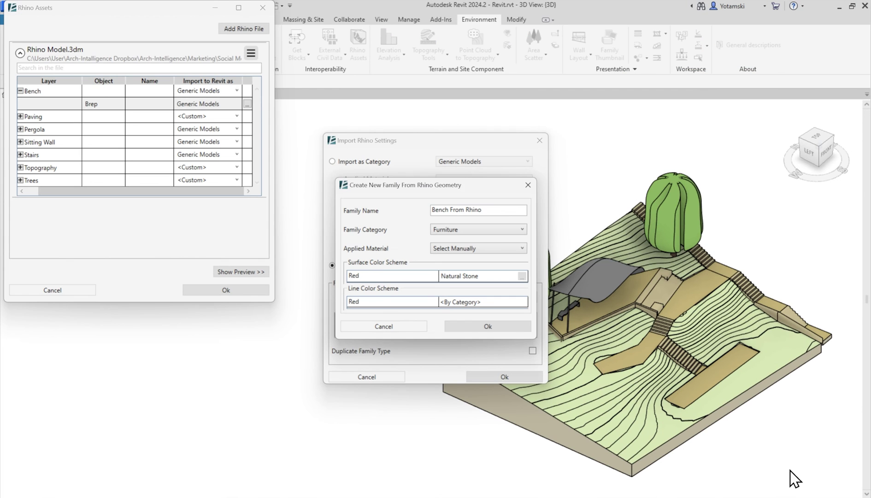
left_click(505, 328)
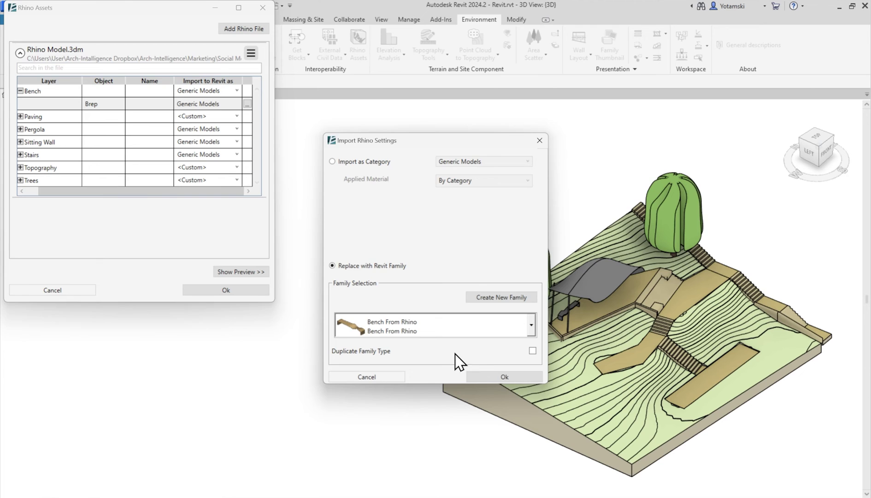
Confirm the bench family mapping, collapse Bench and expand the Pergola layer.
left_click(519, 377)
left_click_drag(159, 12, 183, 134)
left_click(43, 213)
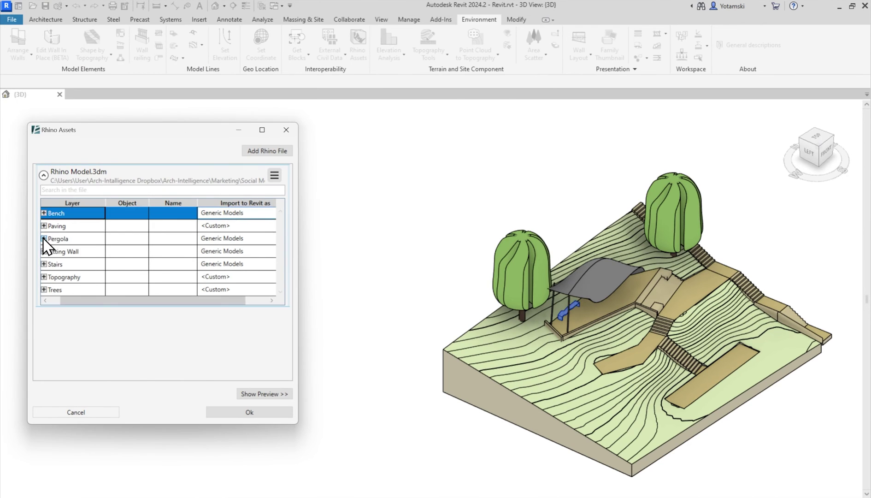
left_click(43, 237)
Replace the pergola canopy with a new Furniture family 'Shader from Rhino' using the Shades material.
left_click(269, 267)
left_click(371, 257)
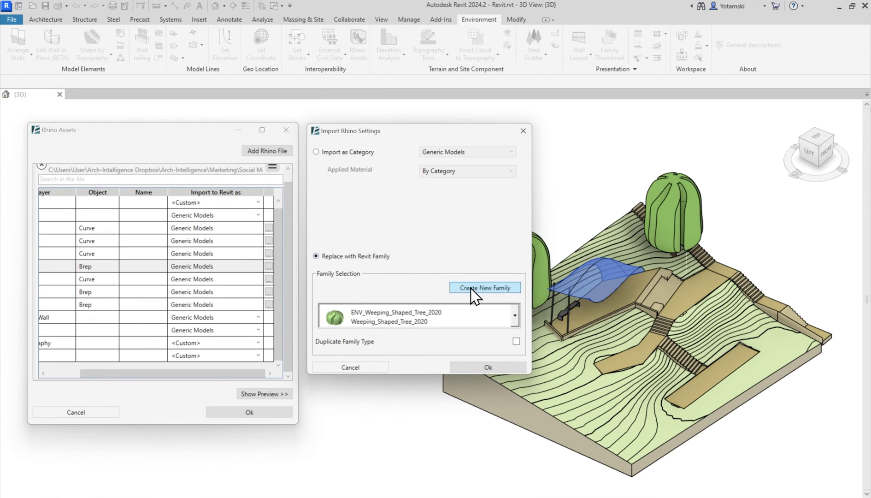
left_click(459, 288)
type("Shader from Rhino")
left_click(523, 229)
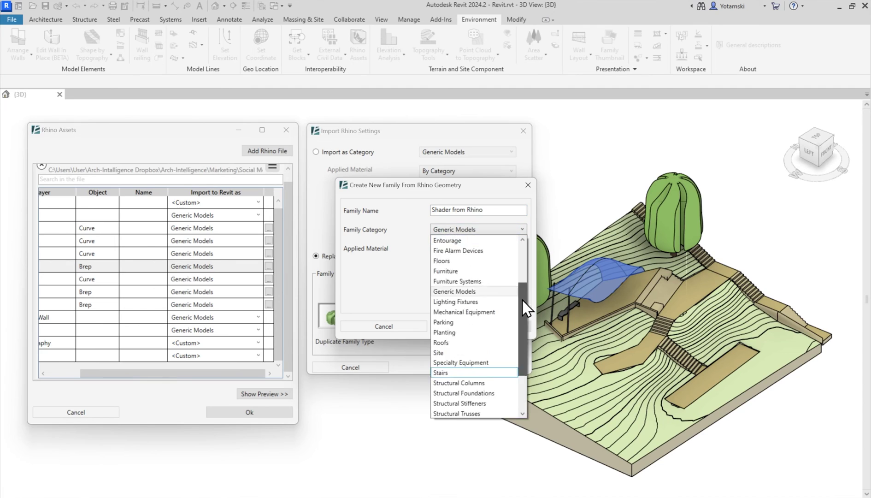
left_click(475, 272)
left_click(525, 279)
left_click(315, 31)
type("shader")
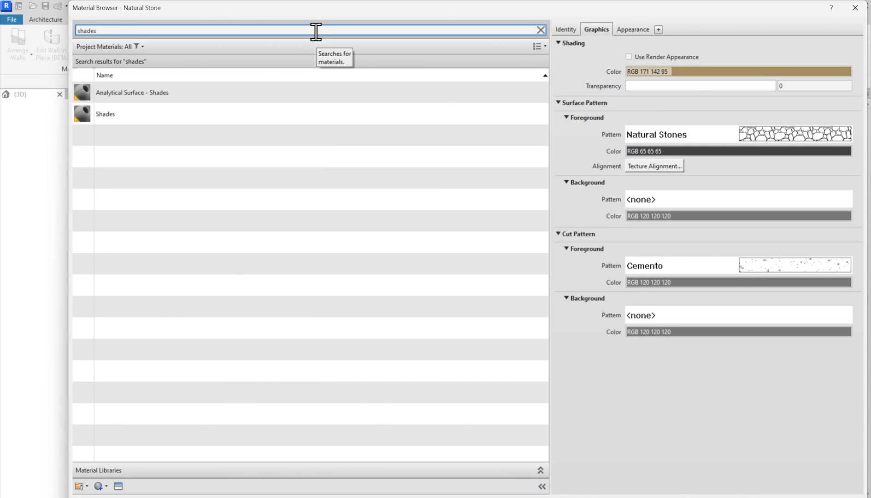
left_click(397, 113)
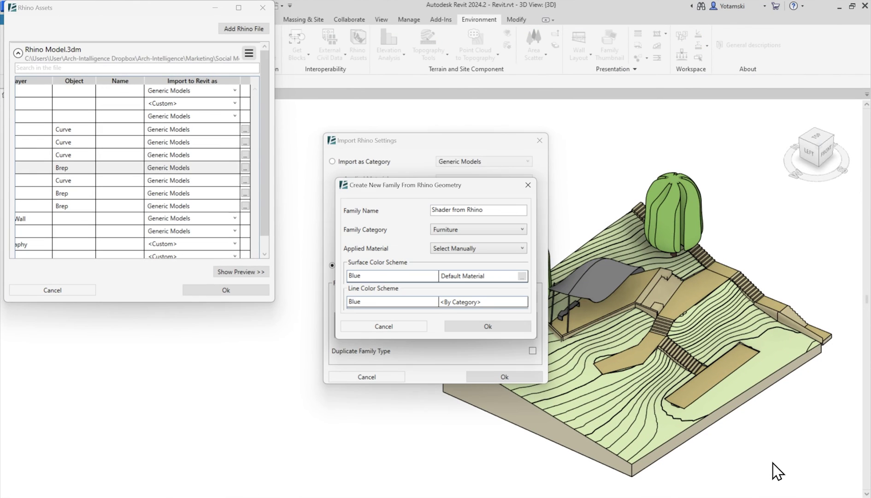
left_click(525, 327)
Exclude the four Pergola curves and apply all Rhino import settings to the model.
left_click(492, 377)
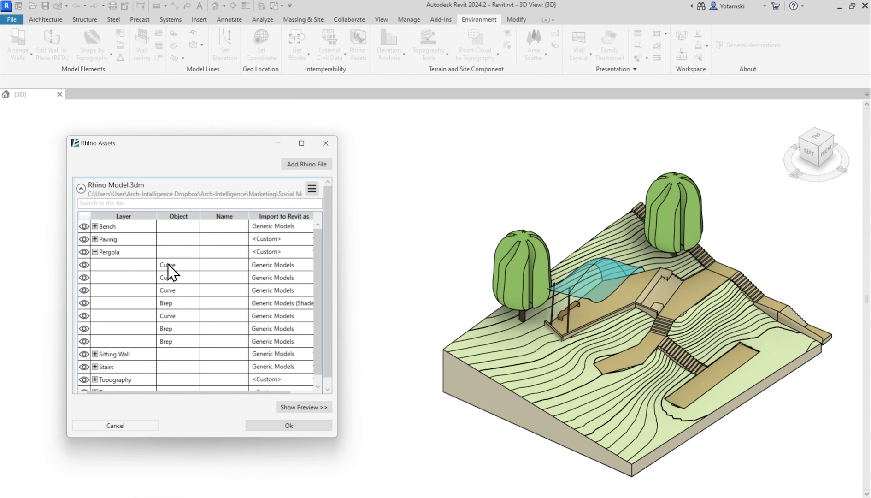
left_click(84, 264)
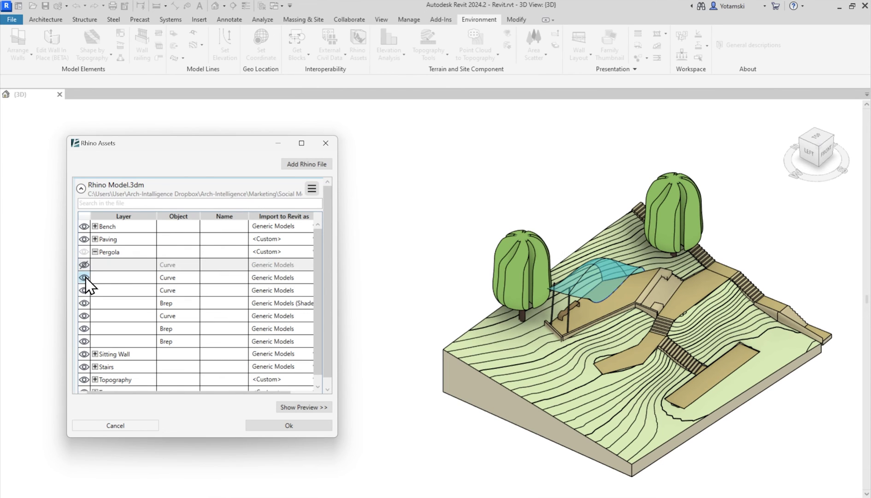
left_click(84, 278)
left_click(84, 289)
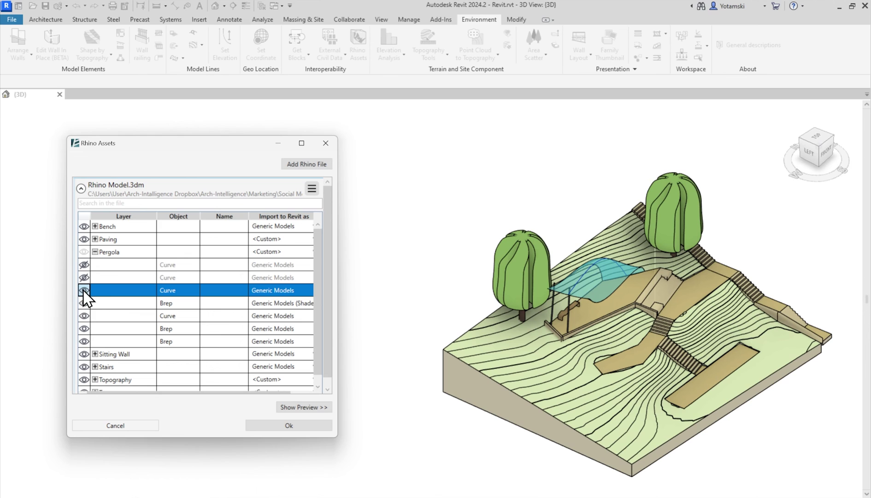
left_click(83, 316)
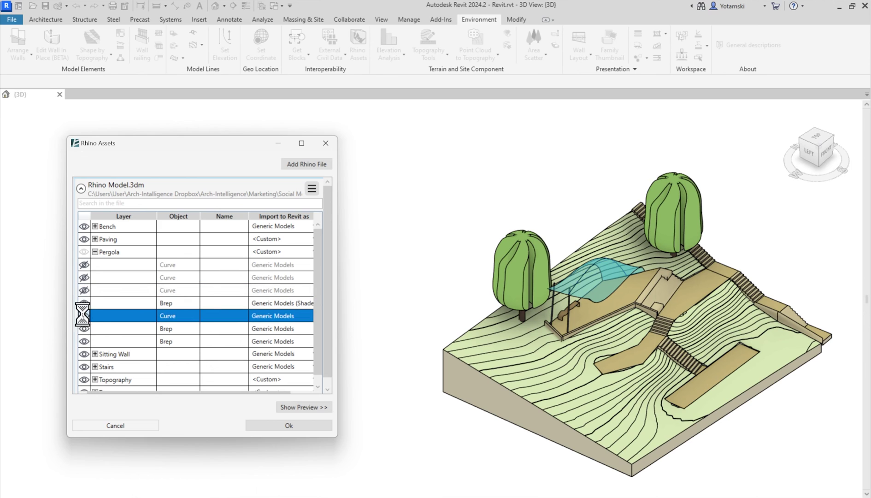
left_click(314, 426)
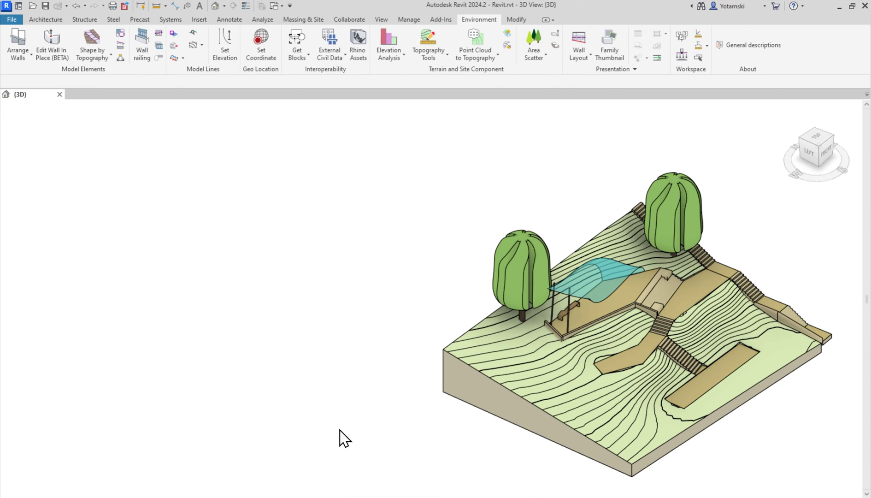
Pan, zoom in, and orbit to inspect the imported site model from the front.
middle_click_drag(599, 323, 404, 323)
middle_click_drag(590, 480, 698, 433, "shift")
scroll(698, 433, "up", 2)
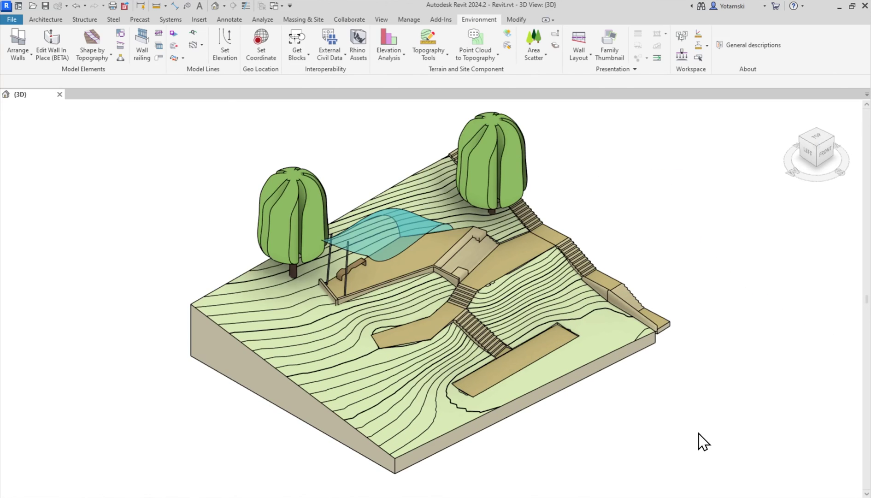
middle_click_drag(761, 457, 643, 318, "shift")
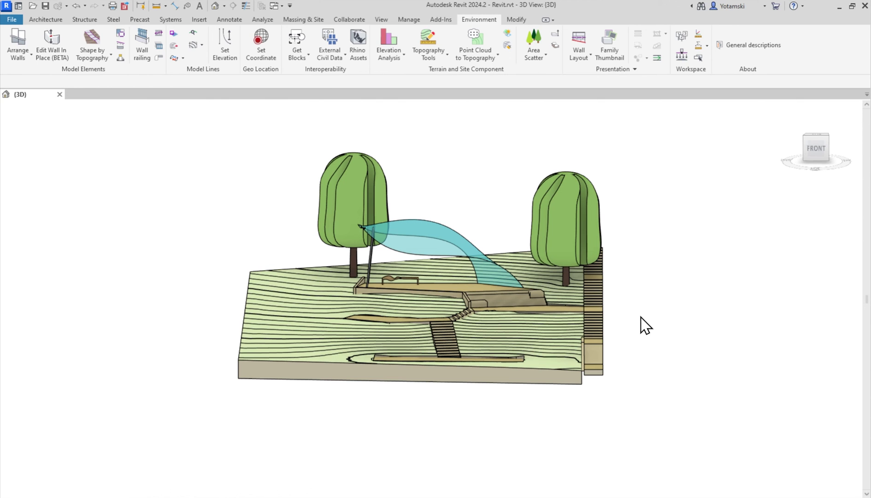